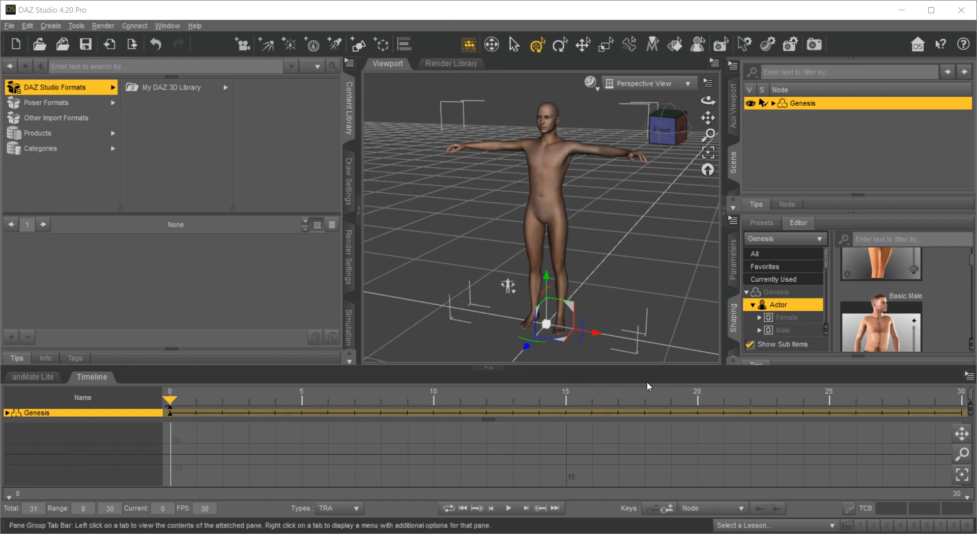
Switch to the Genesis1 folder window in File Explorer, move it clear of the figure, and show the folder's full path
mouse_move(705, 528)
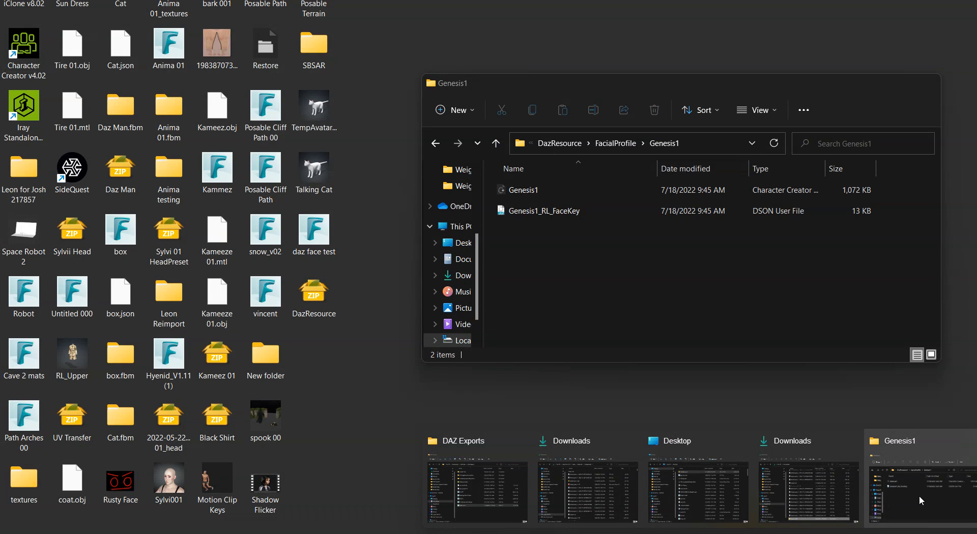
left_click(919, 495)
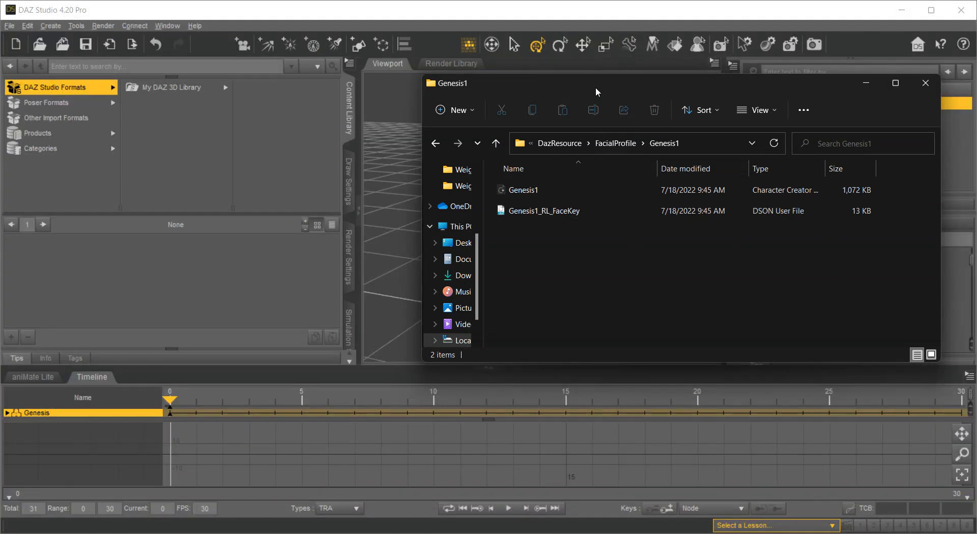
left_click_drag(595, 87, 593, 201)
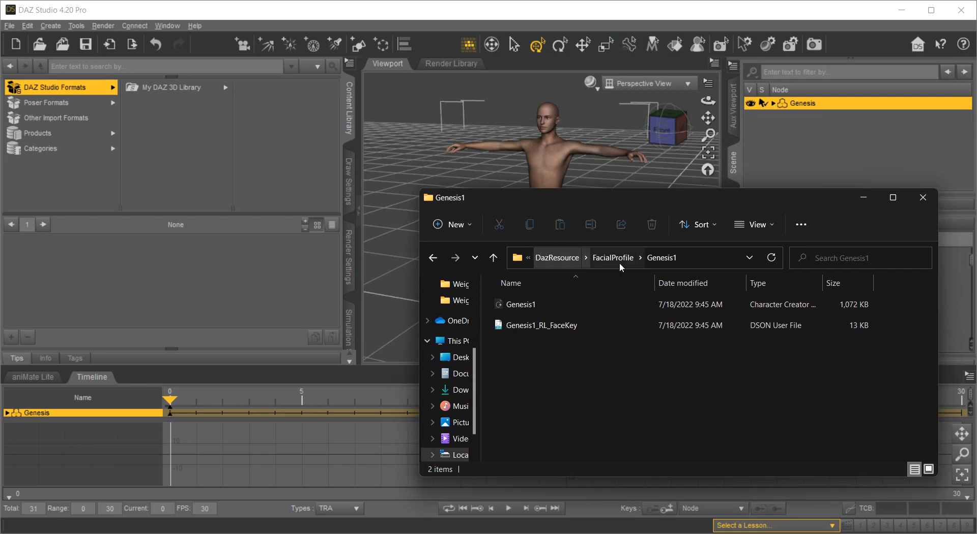
left_click(697, 255)
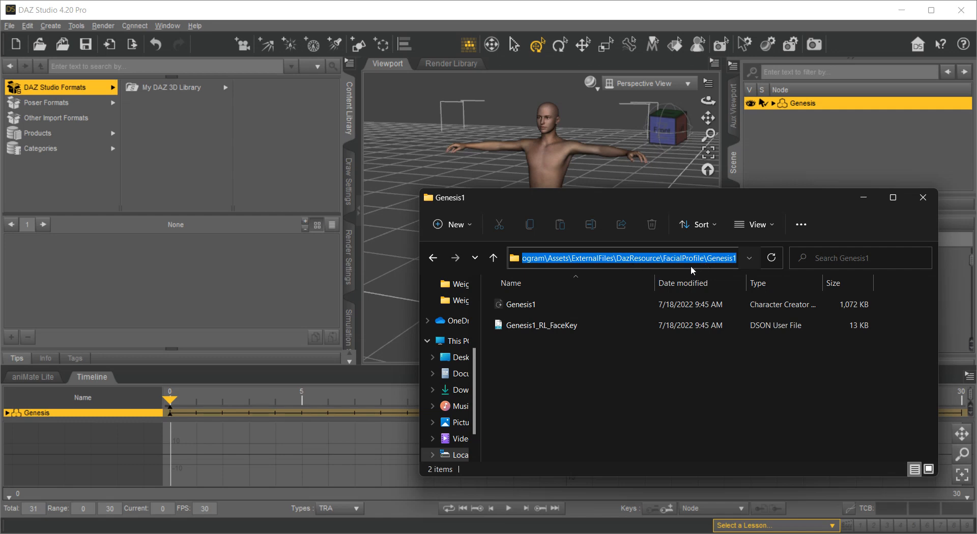
left_click_drag(712, 259, 436, 253)
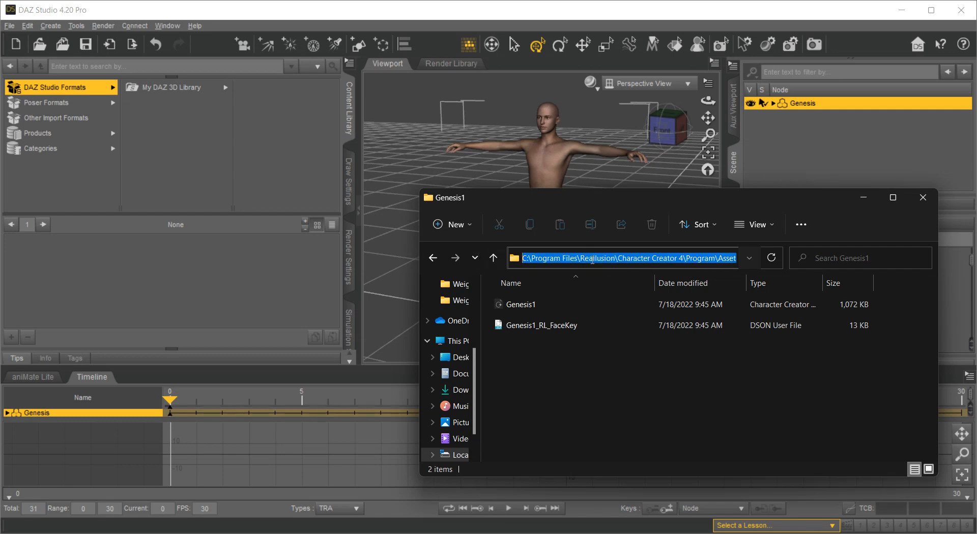
left_click(649, 258)
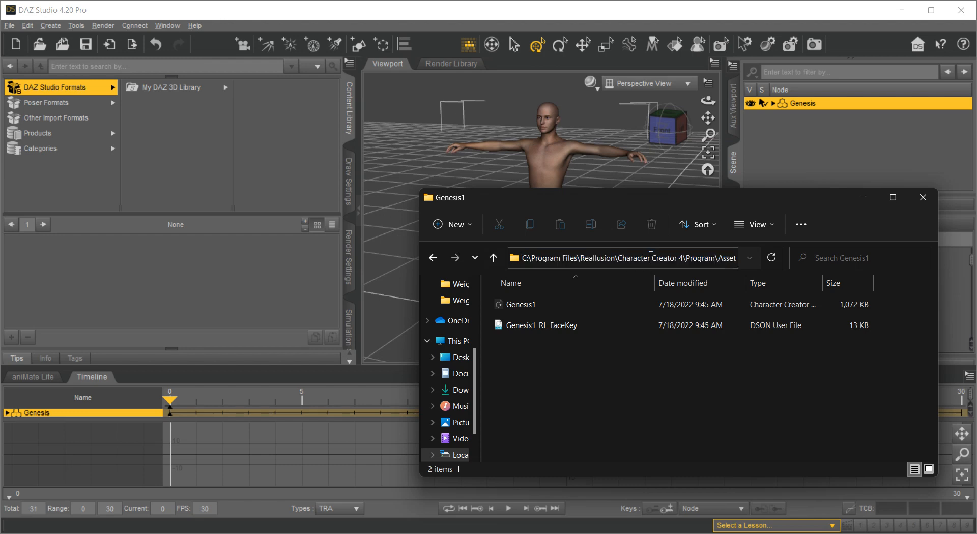
Apply the Genesis1_RL_FaceKey file to the Genesis figure in DAZ Studio, adding the extra timeline frames and turning limits off
left_click(499, 330)
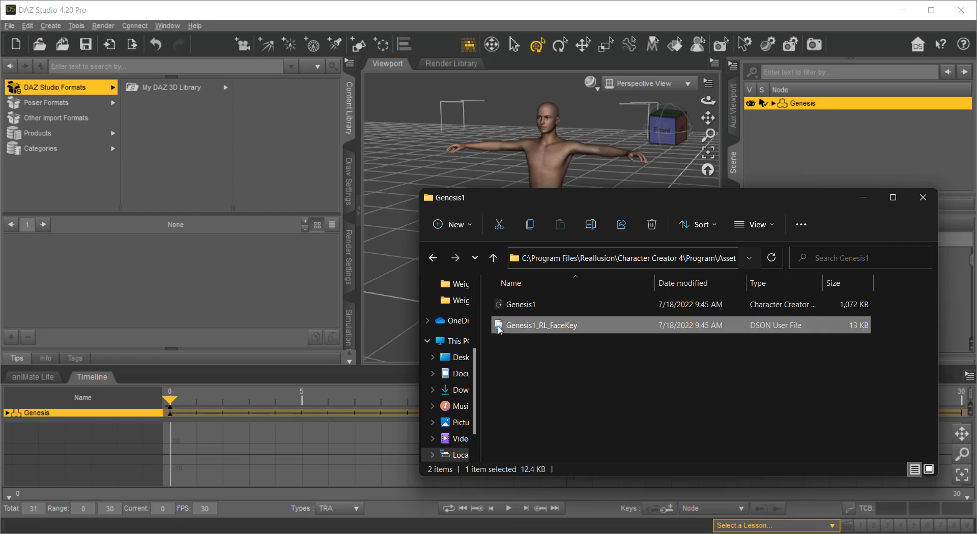
left_click_drag(499, 330, 548, 146)
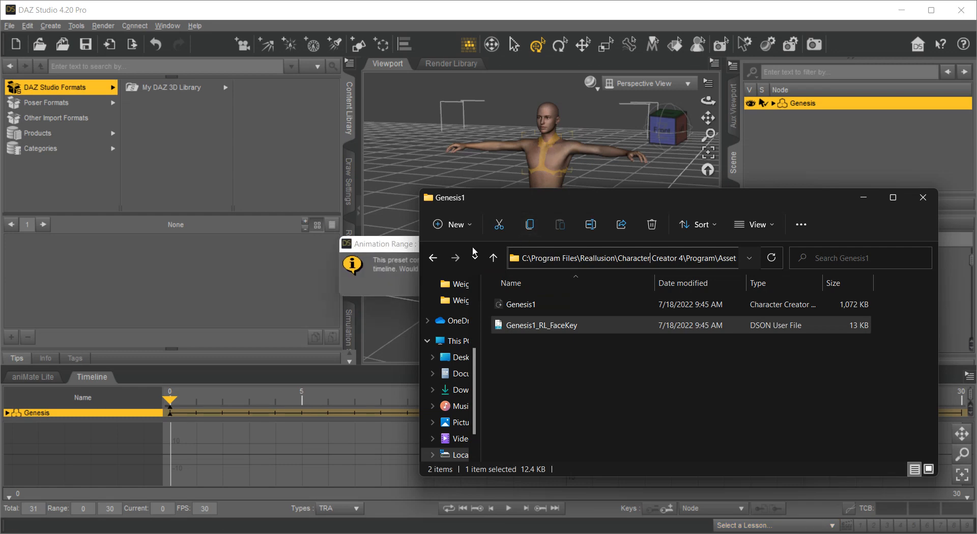
left_click(395, 249)
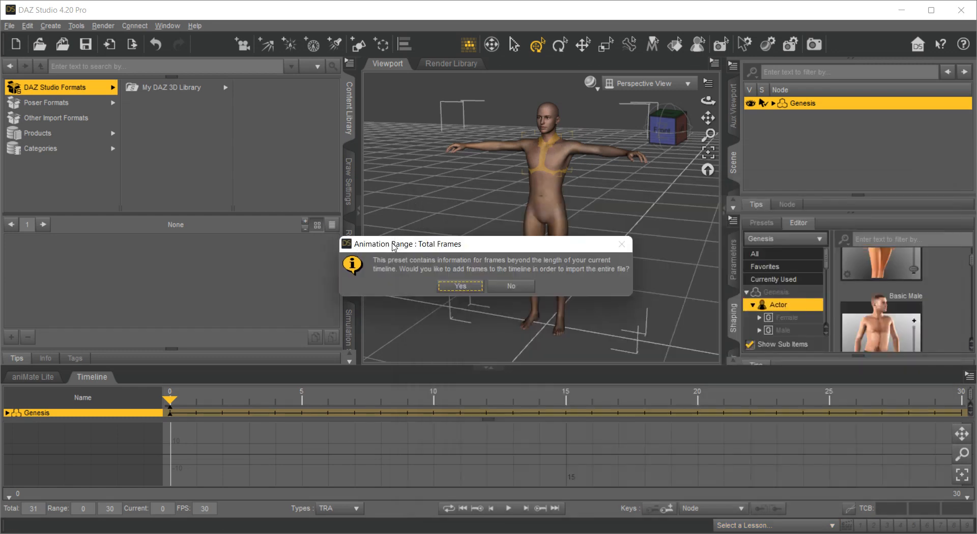
left_click(460, 286)
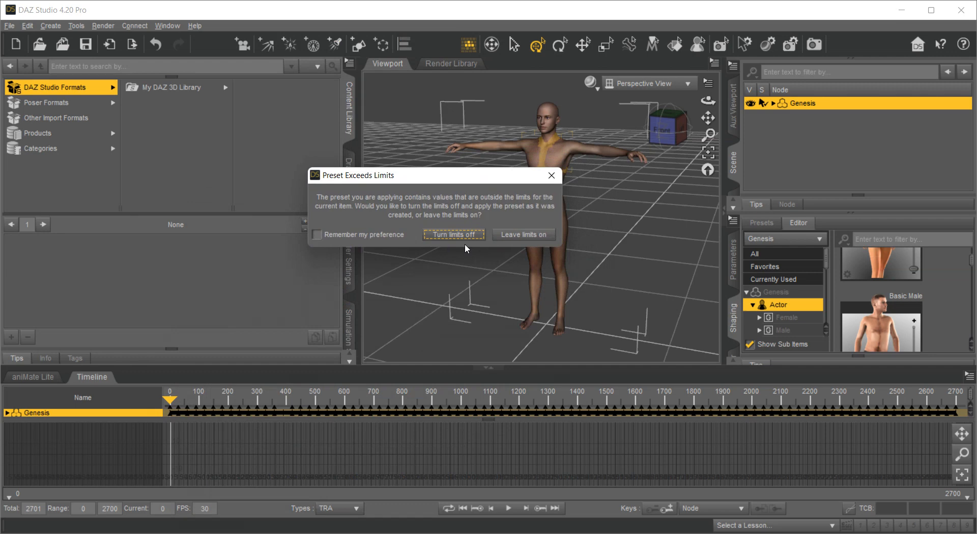
left_click(446, 236)
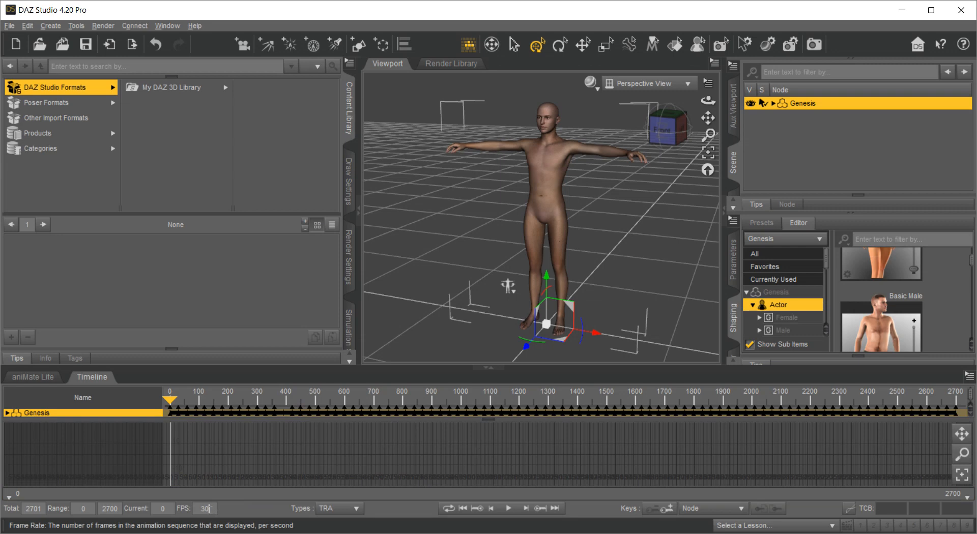
Set the timeline frame rate to 1 FPS
double_click(209, 508)
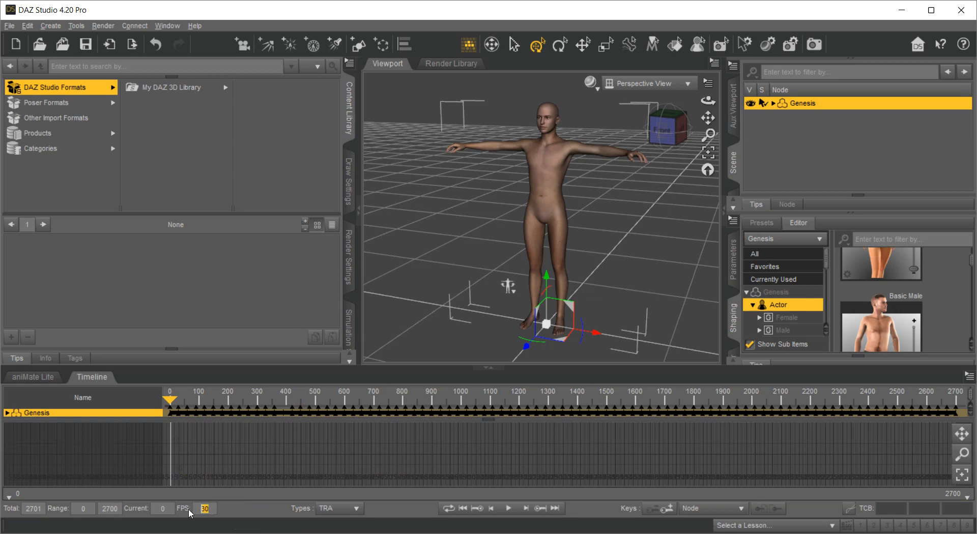
type("1")
key("Return")
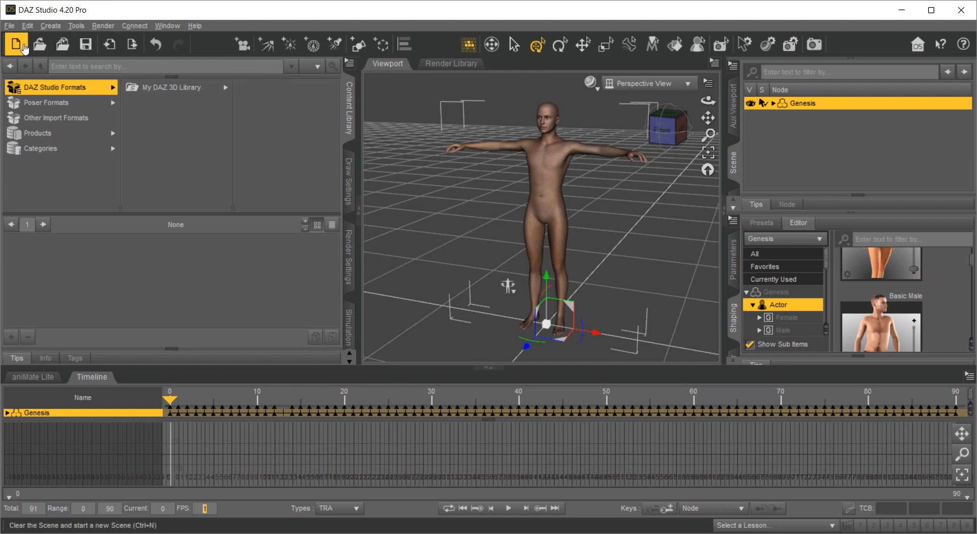
Start an Autodesk FBX export to the desktop file "daz face test", replacing the existing file
left_click(8, 26)
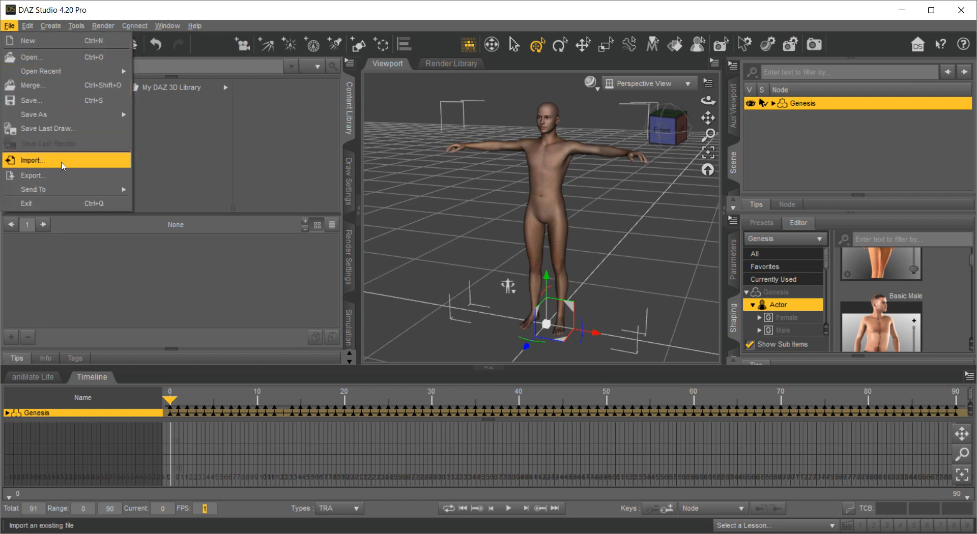
left_click(108, 176)
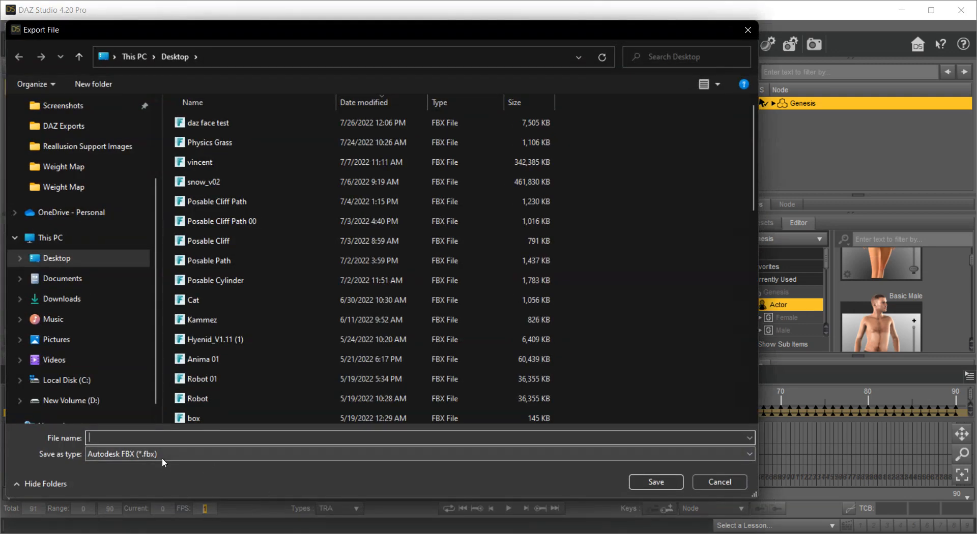
double_click(202, 124)
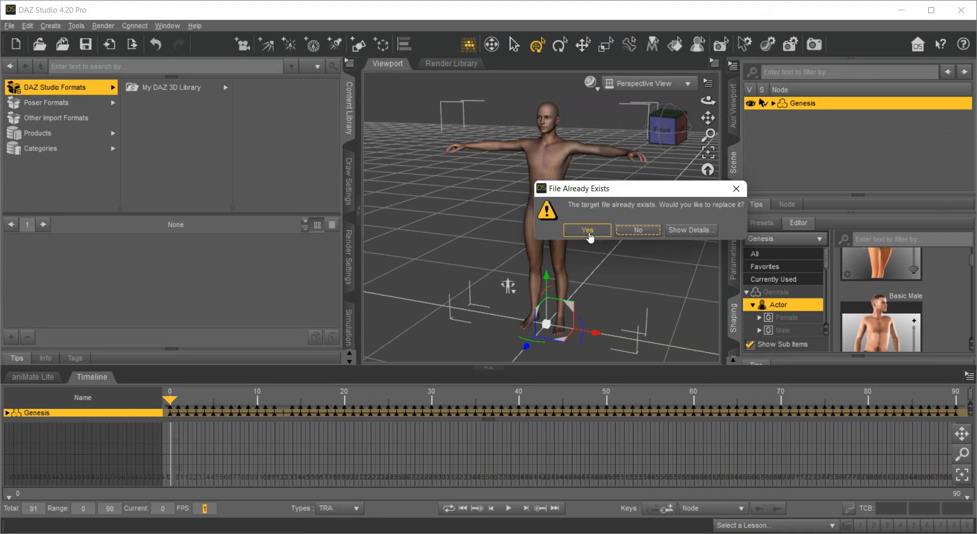
left_click(587, 231)
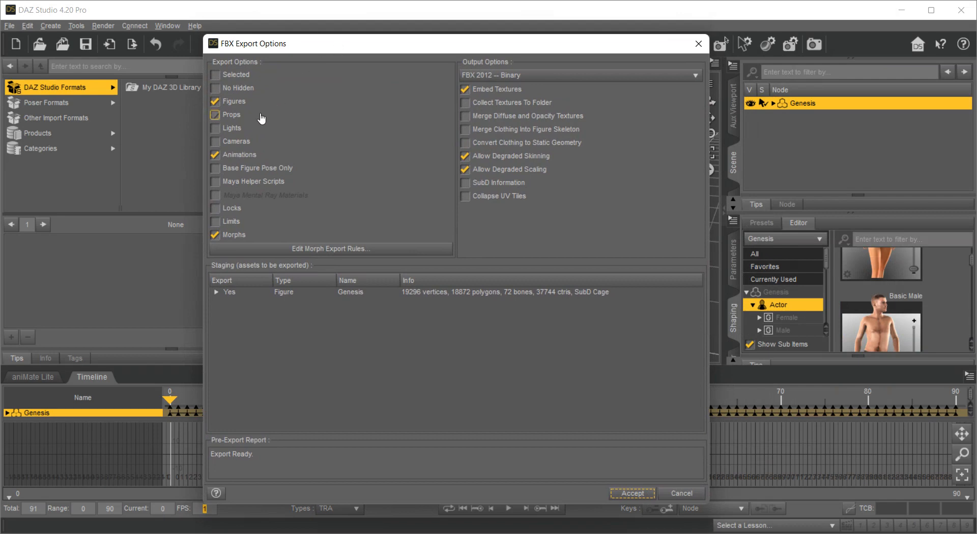
Include Figures, Props, Animations and Morphs in the FBX export options
left_click(228, 104)
left_click(229, 104)
left_click(224, 157)
left_click(239, 157)
left_click(227, 235)
left_click(233, 239)
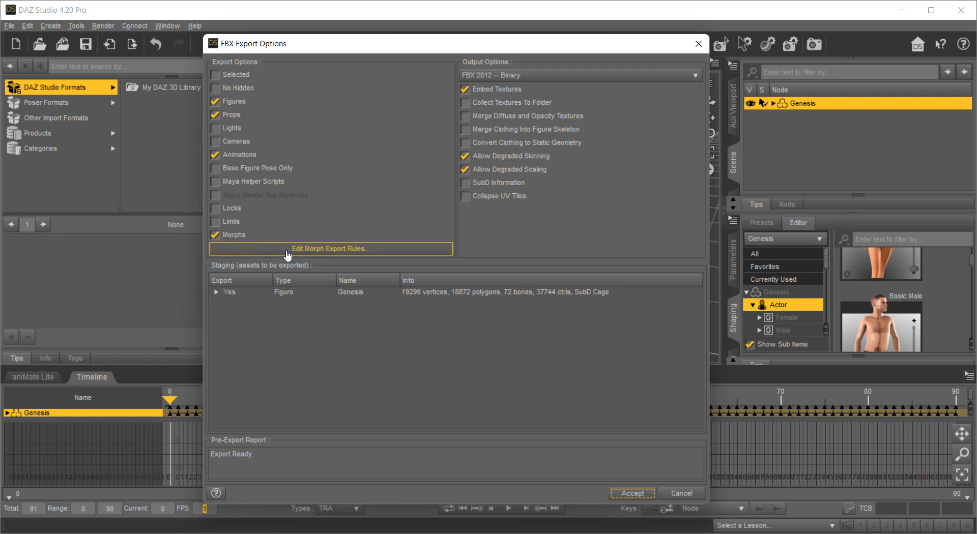
Use a morph export rule matching "head" with the action Export, accept the rules and run the FBX export
left_click(337, 249)
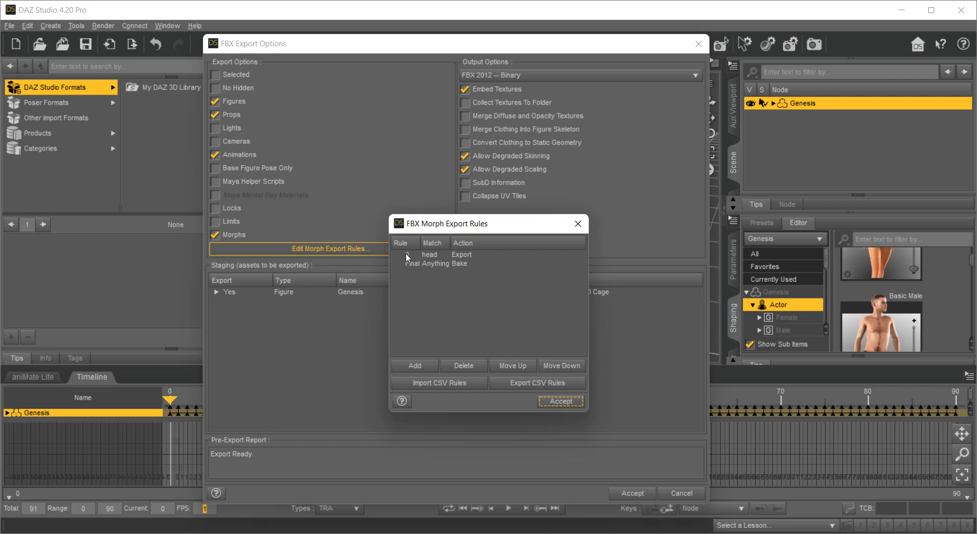
double_click(434, 255)
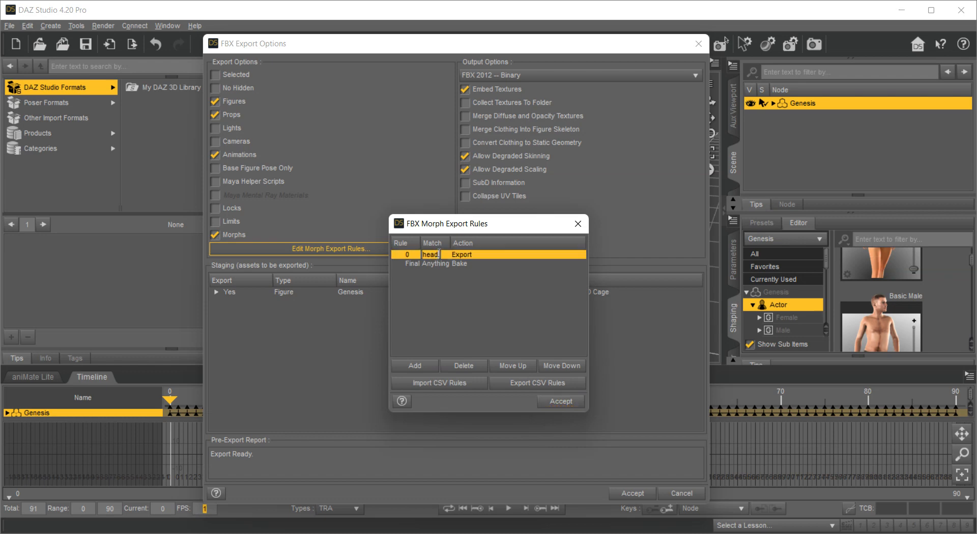
double_click(468, 255)
left_click(561, 402)
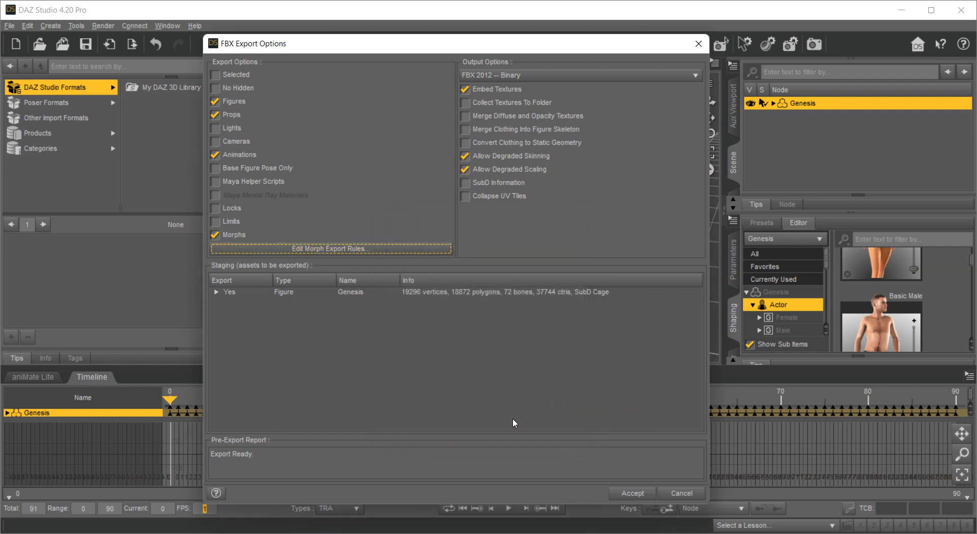
left_click(618, 492)
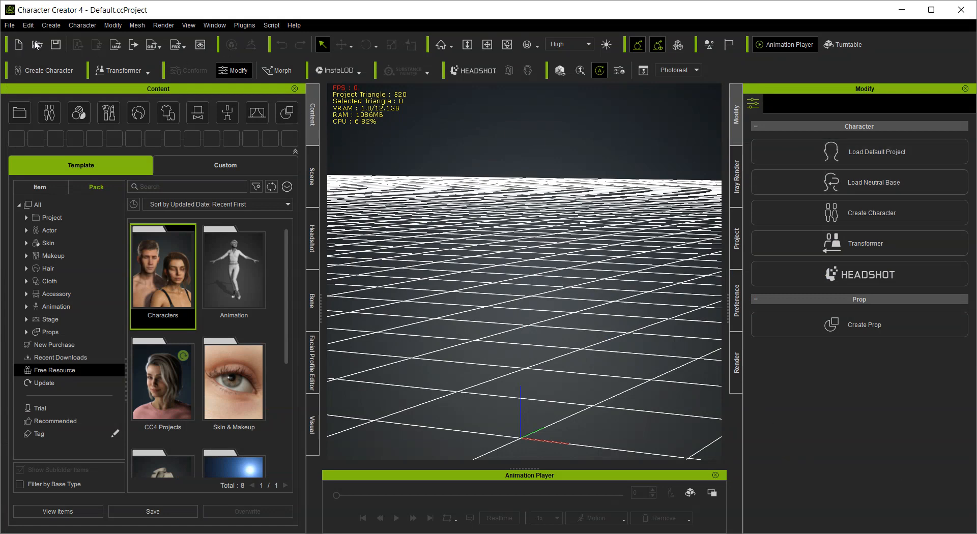
Switch to Character Creator 4 and import "daz face test" as a Humanoid (Non-Standard) character, converting it with the Daz4Genesis profile
left_click(833, 211)
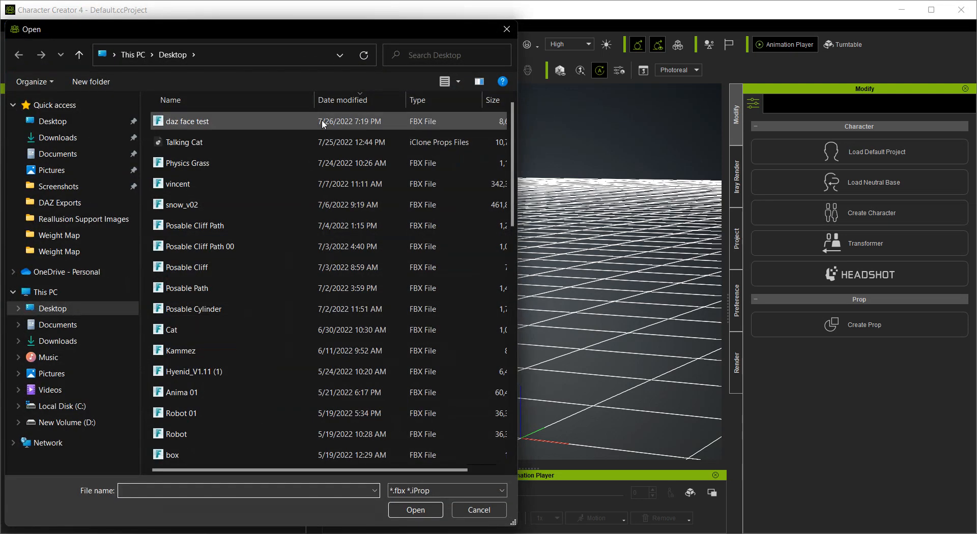
double_click(194, 123)
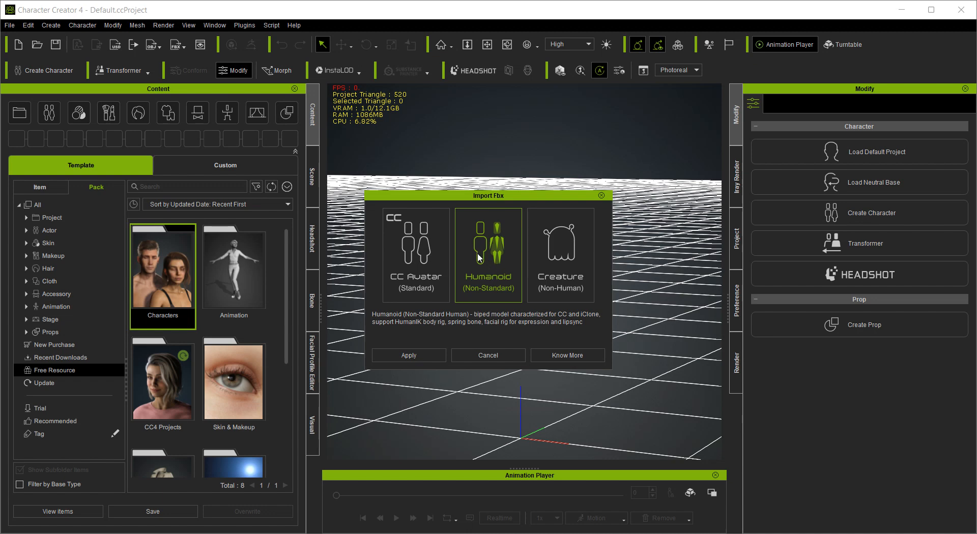
left_click(418, 357)
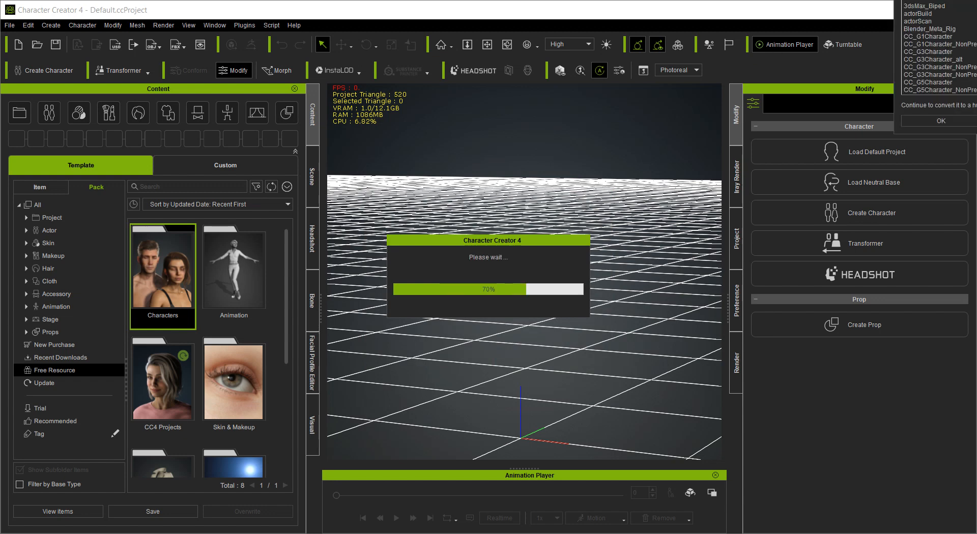
left_click_drag(682, 80, 470, 155)
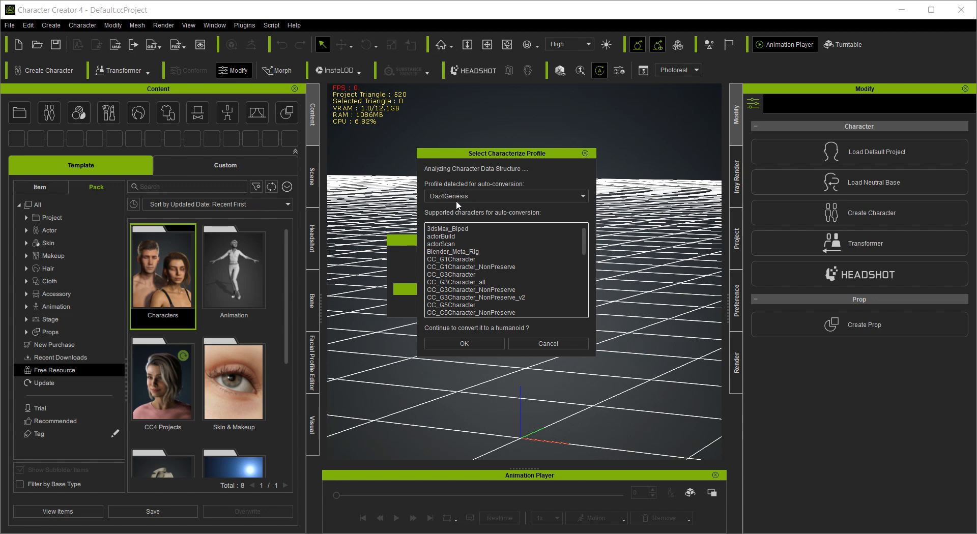
left_click(461, 339)
left_click(453, 343)
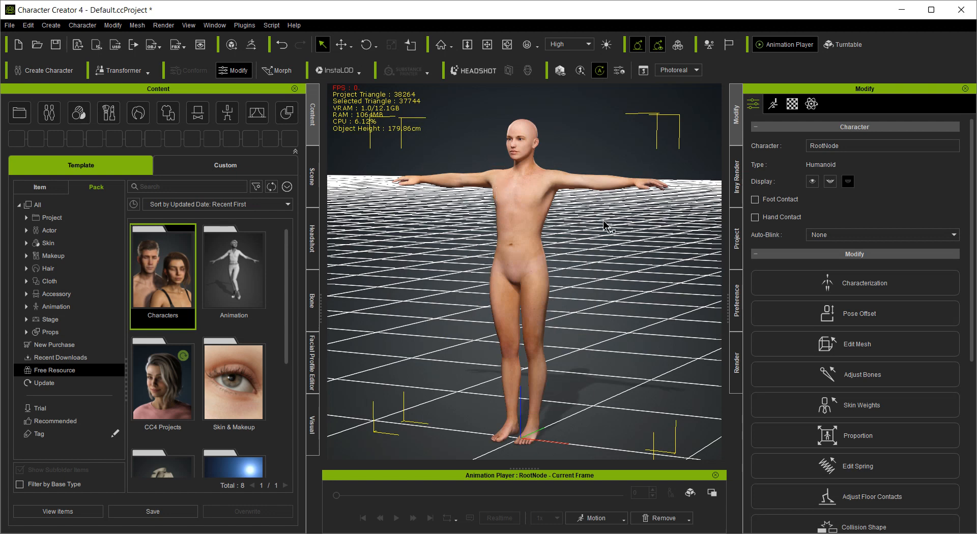
Frame the character's face, show the Facial Profile Editor and enable expression editing
key("Home")
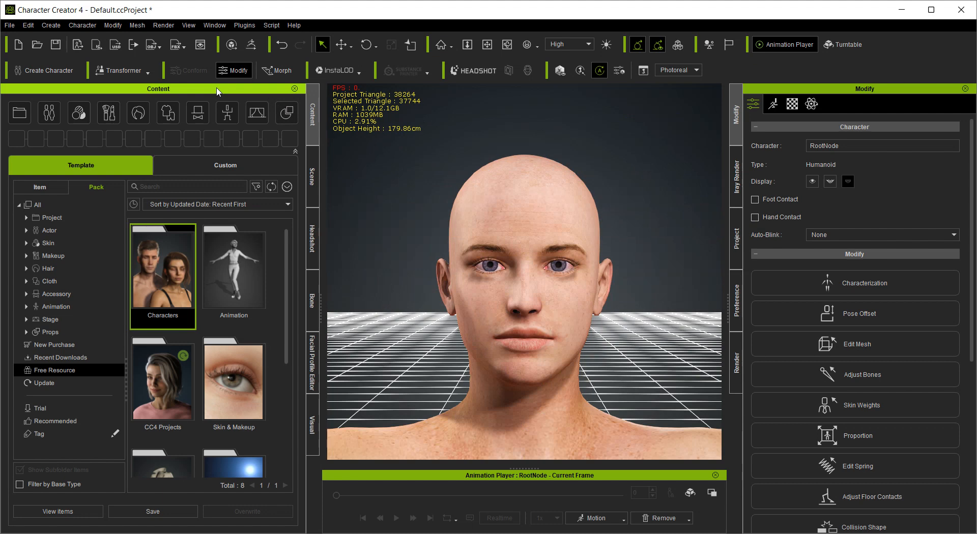
left_click(209, 25)
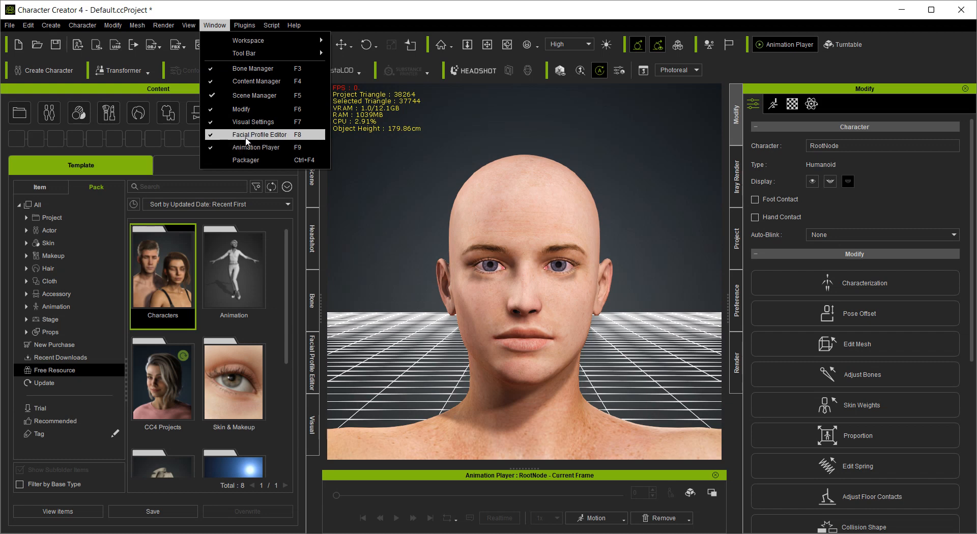
left_click(214, 26)
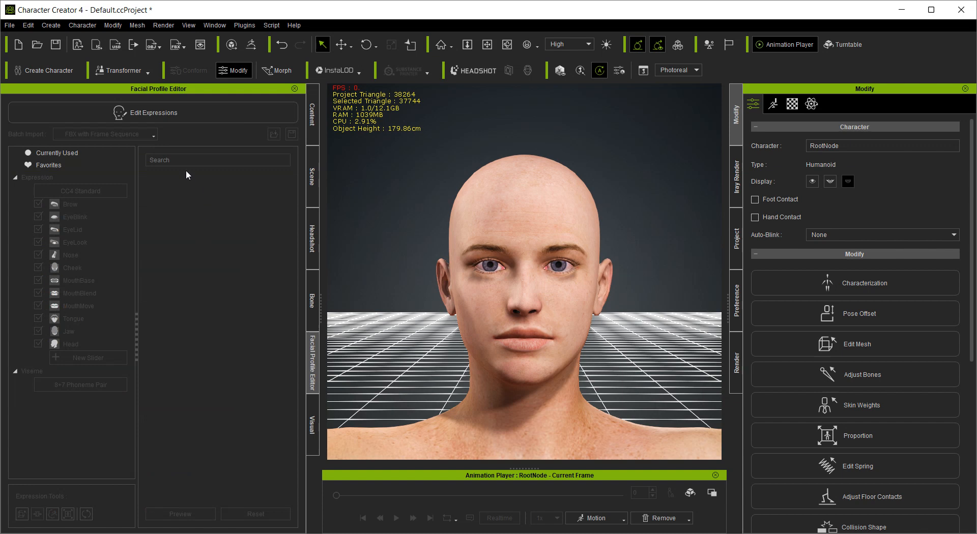
left_click(179, 112)
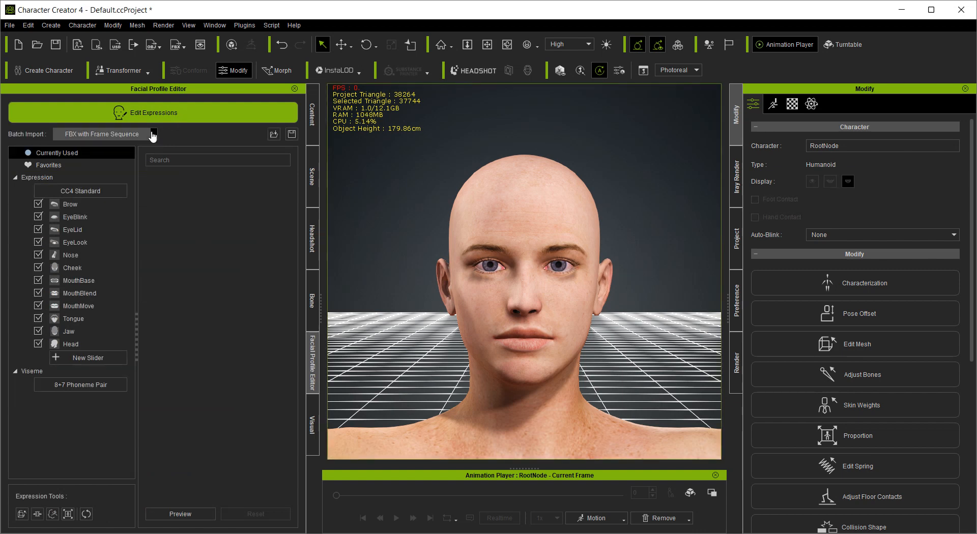
Batch import morphs from the "daz face test" FBX with Frame Sequence into the CC4 Standard facial profile
left_click(96, 137)
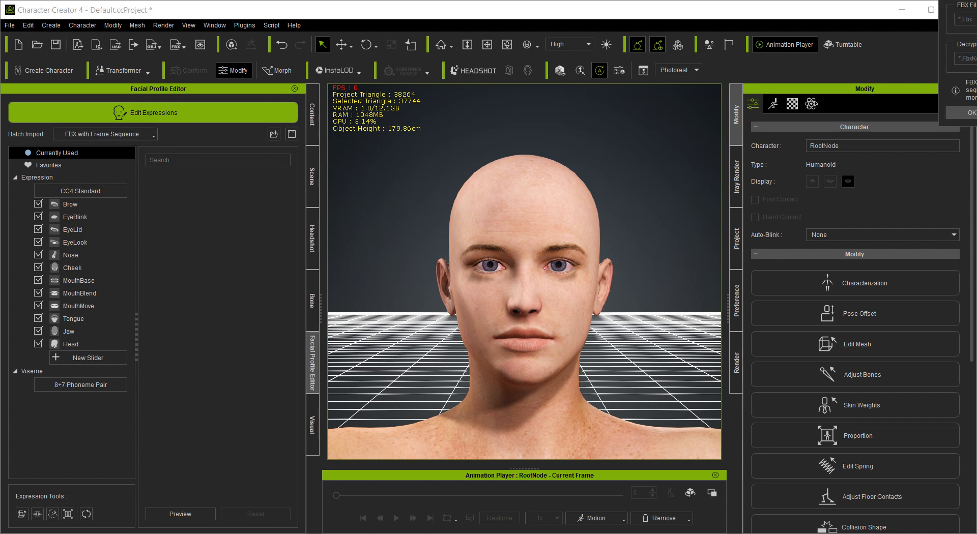
left_click_drag(976, 0, 467, 129)
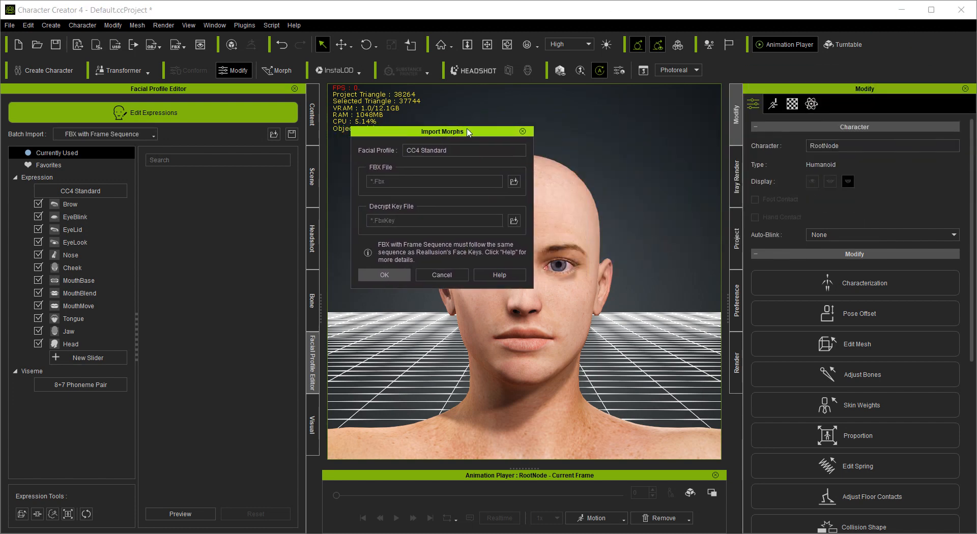
left_click(514, 181)
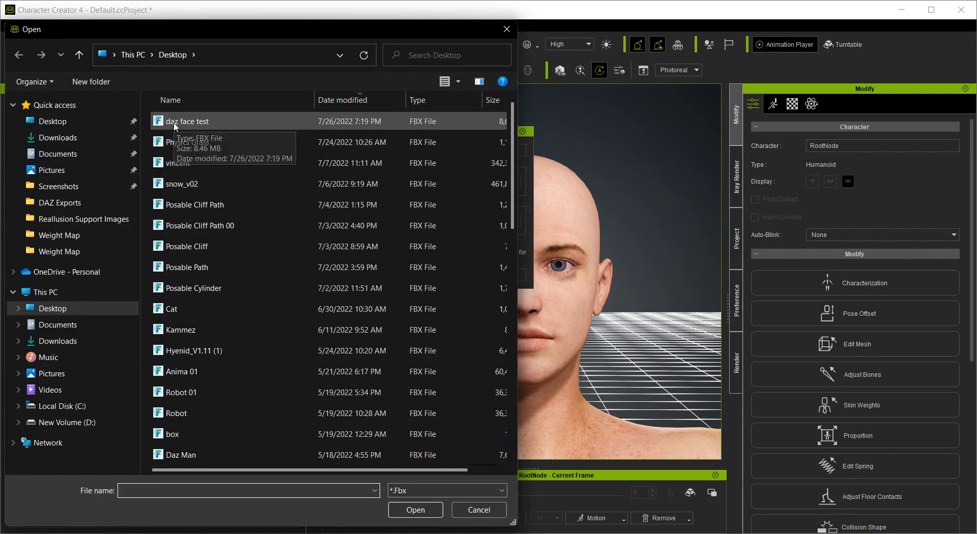
double_click(173, 122)
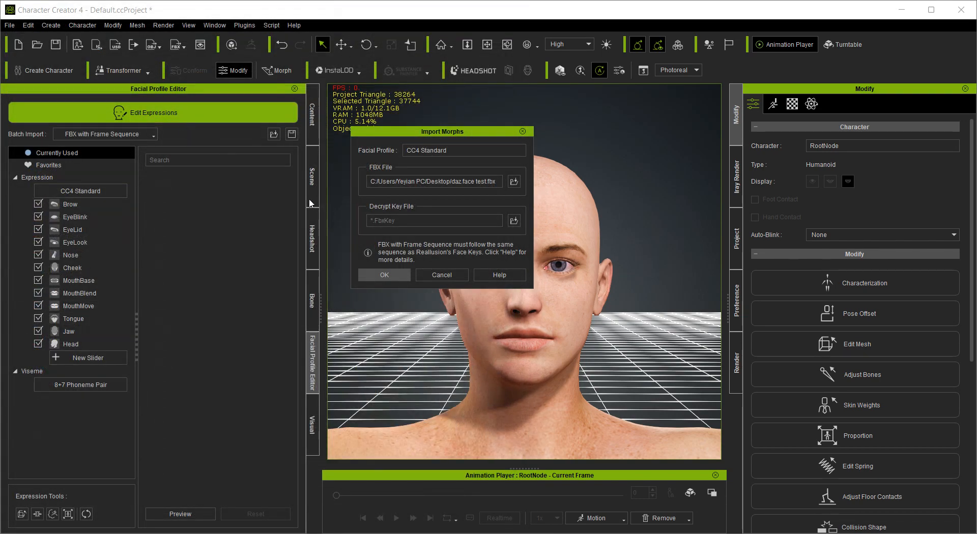
left_click(376, 275)
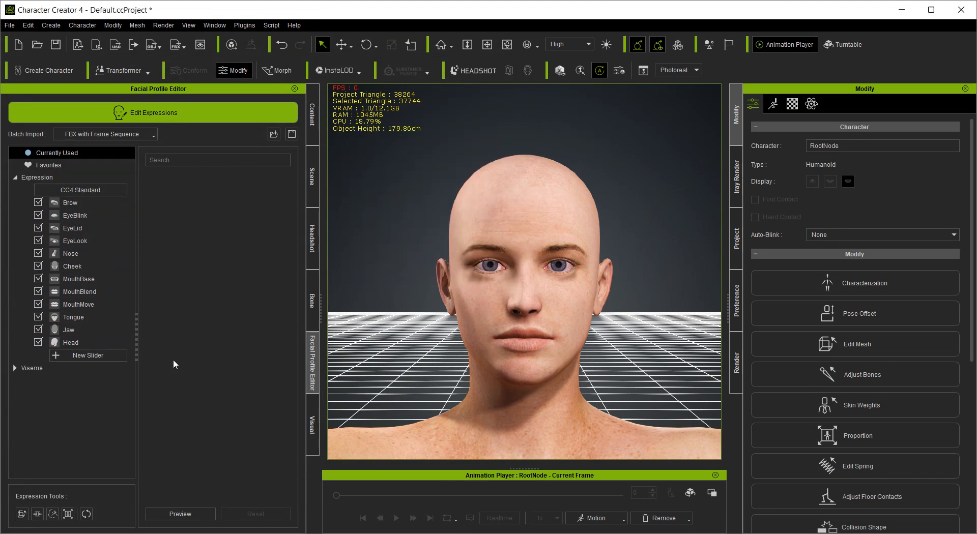
Expand the Viseme group and test the Brow_Raise_Inner_L, Brow_Raise_Inner_R and Mouth_Smile_L expression sliders, returning each to 0
left_click(14, 368)
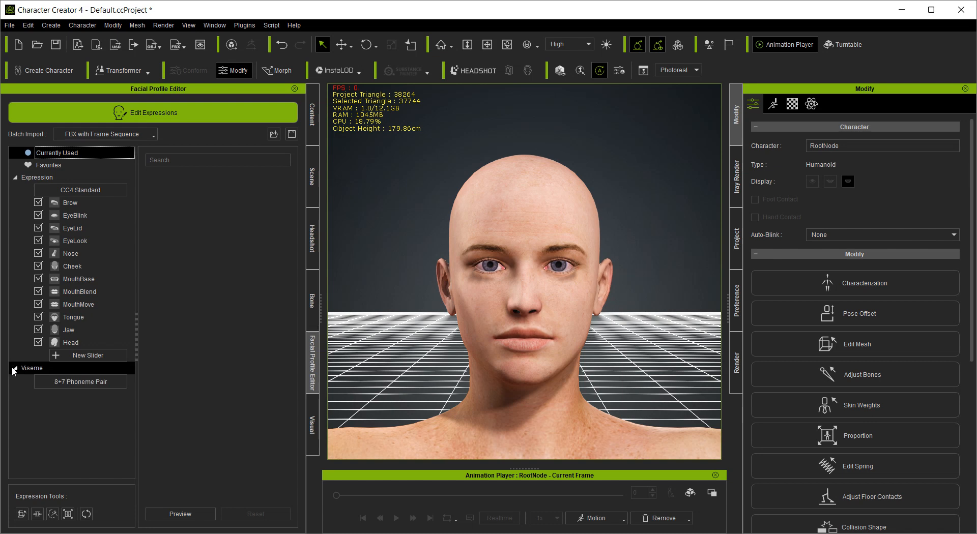
left_click(73, 208)
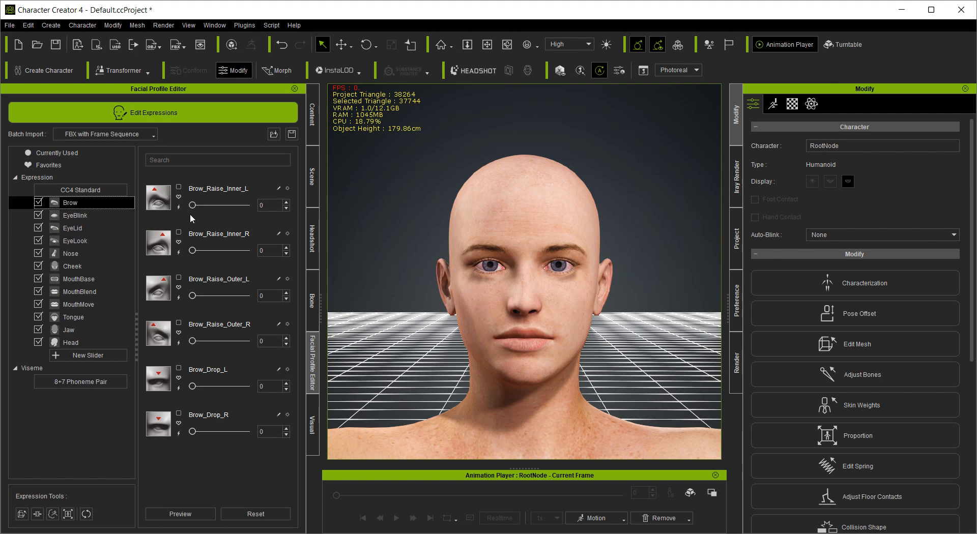
mouse_move(192, 205)
left_mouse_down()
mouse_move(292, 201)
mouse_move(184, 216)
left_mouse_up()
left_click_drag(194, 252, 158, 262)
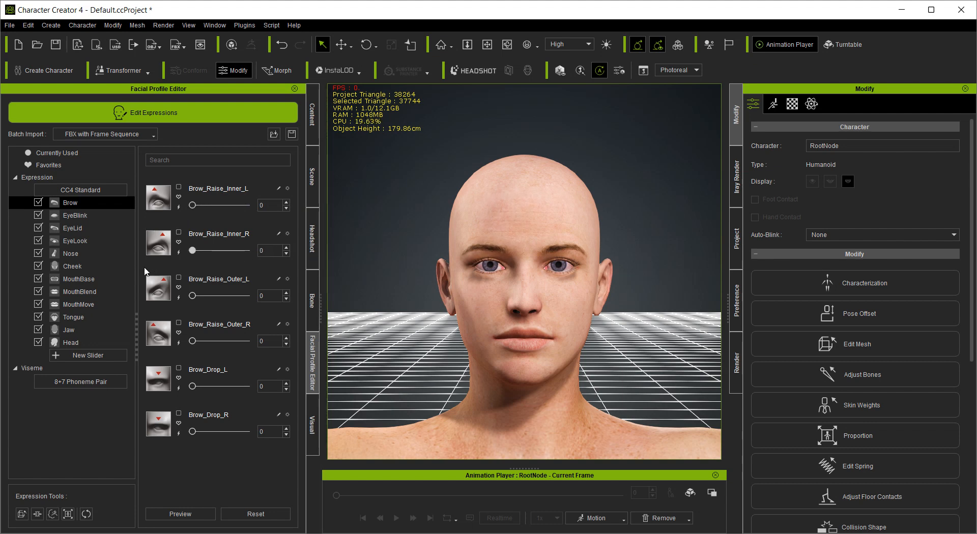
left_click(77, 283)
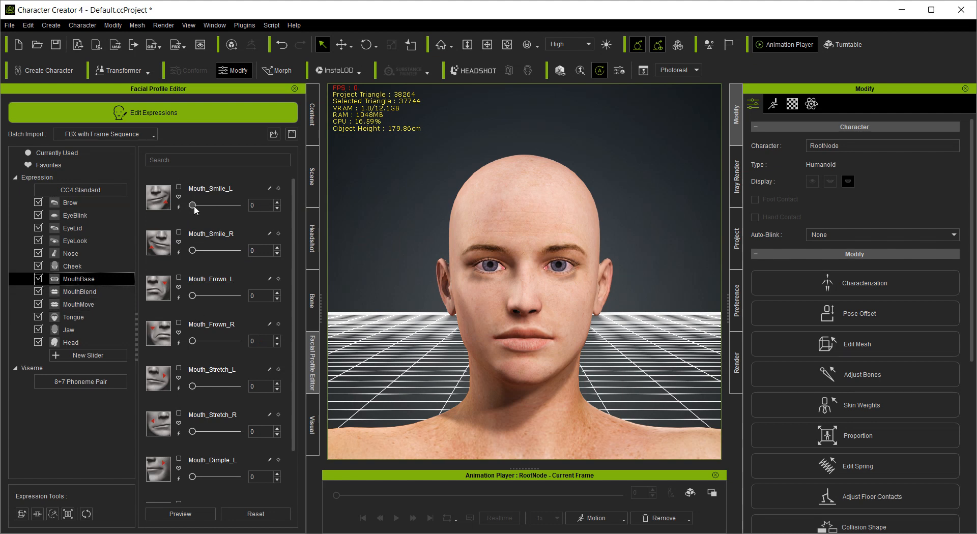
left_click_drag(194, 206, 92, 225)
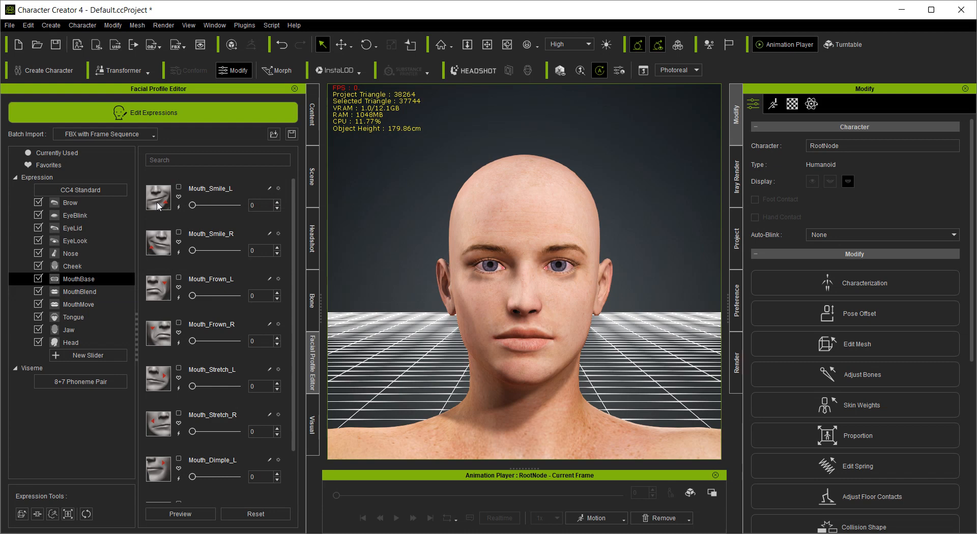
Examine the meshes under RootNode in the scene hierarchy, widening the name column to read them in full
left_click(312, 179)
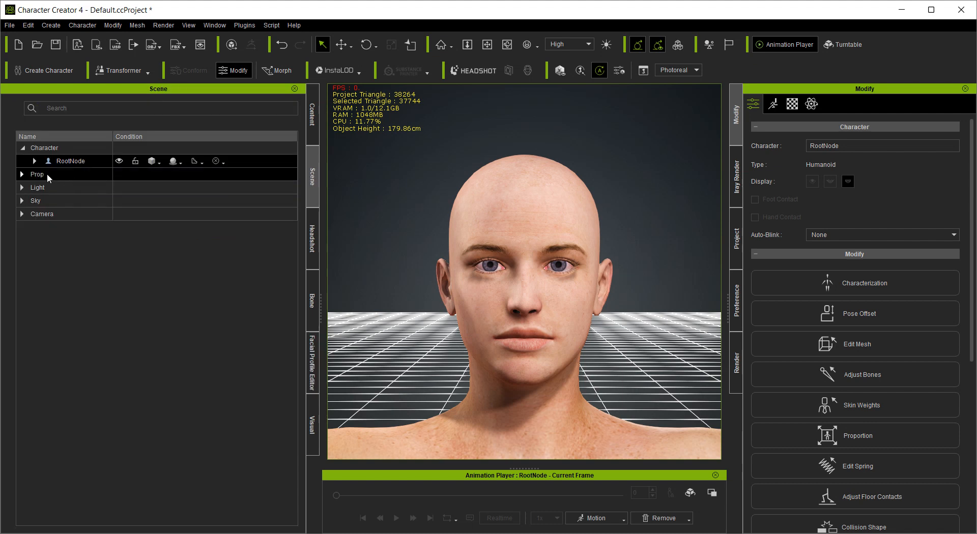
left_click(35, 161)
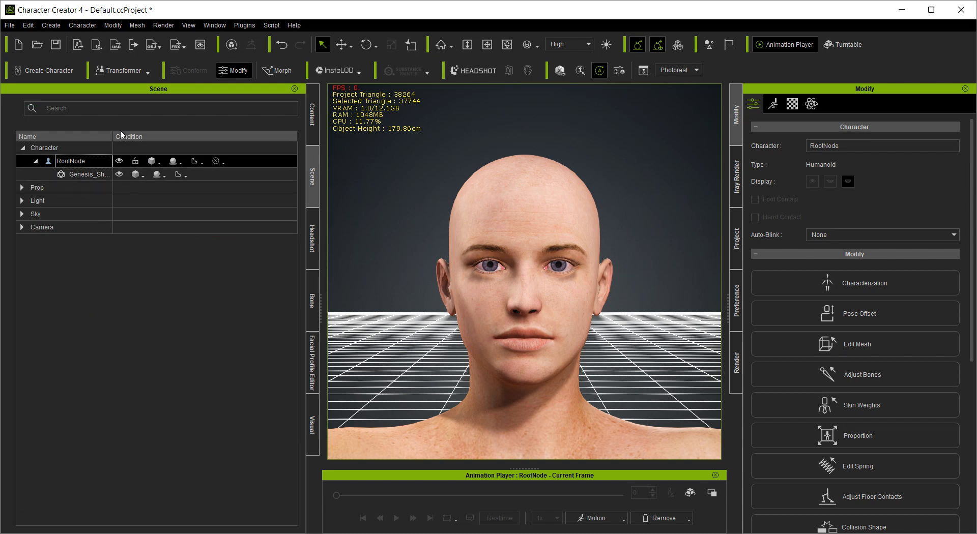
left_click_drag(113, 136, 157, 147)
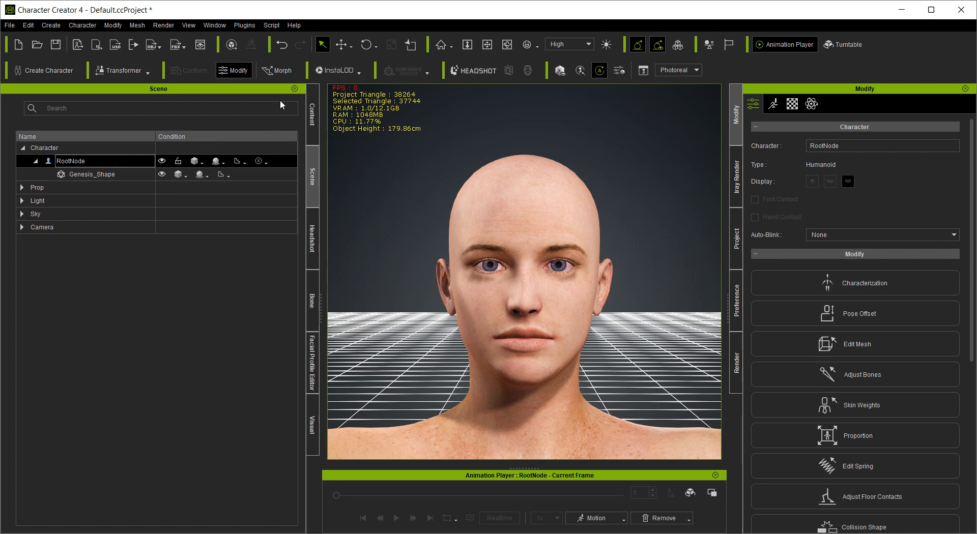
Apply the _Talk_M.iMotionPlus animation from the Animation pack to the character, play it and return to the first frame
left_click(311, 114)
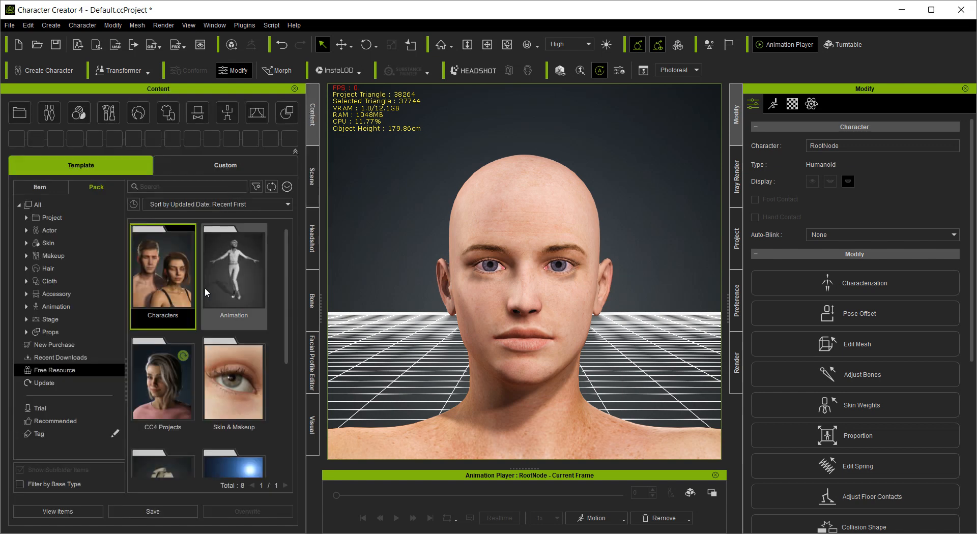
double_click(228, 262)
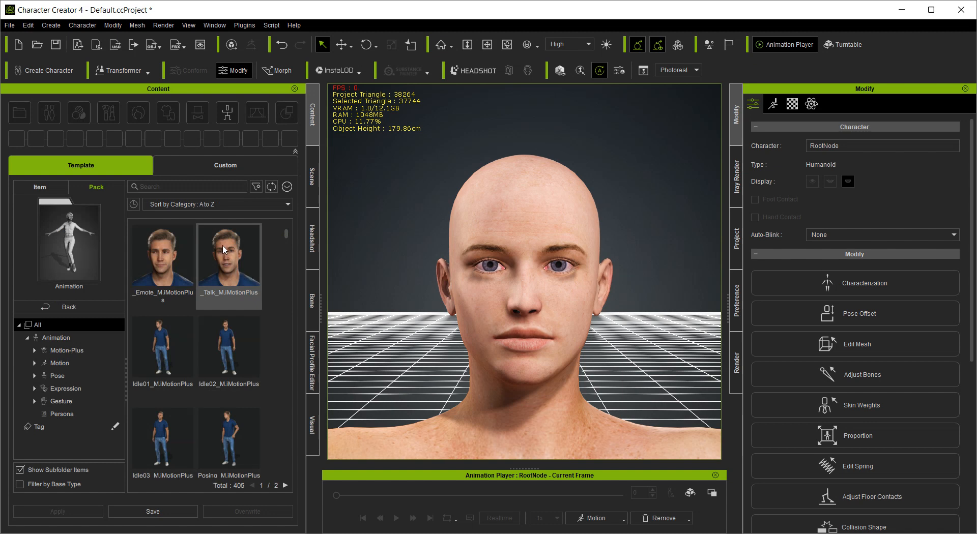
left_click_drag(224, 249, 504, 230)
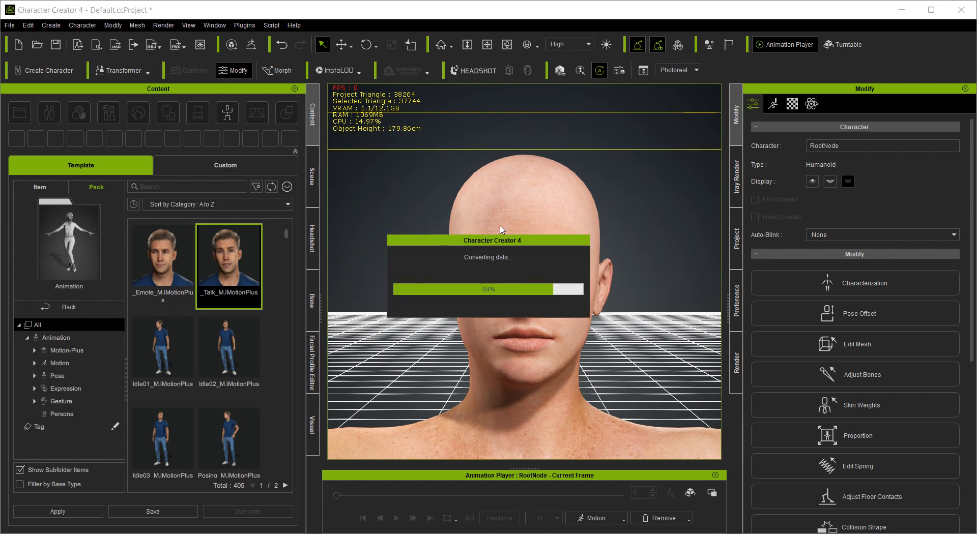
left_click(397, 518)
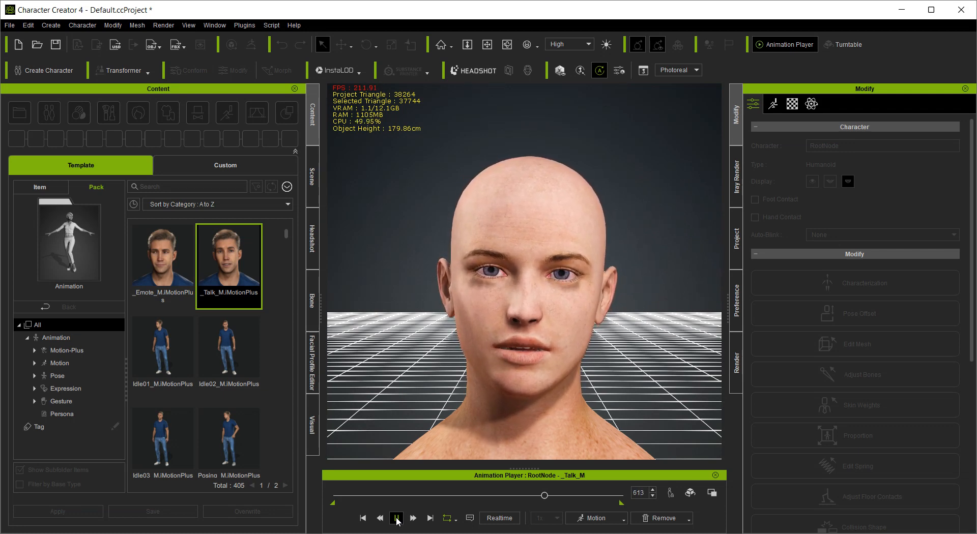
left_click(396, 518)
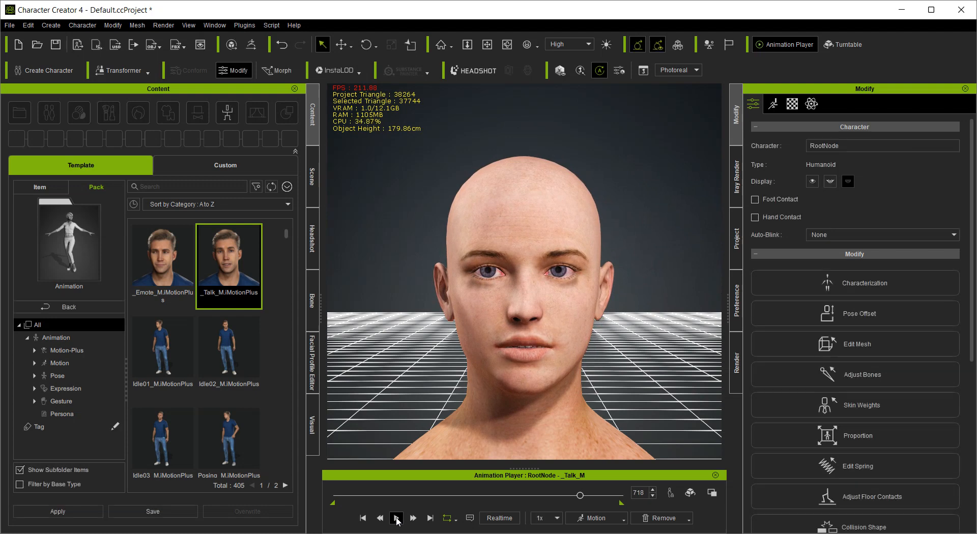
left_click(363, 518)
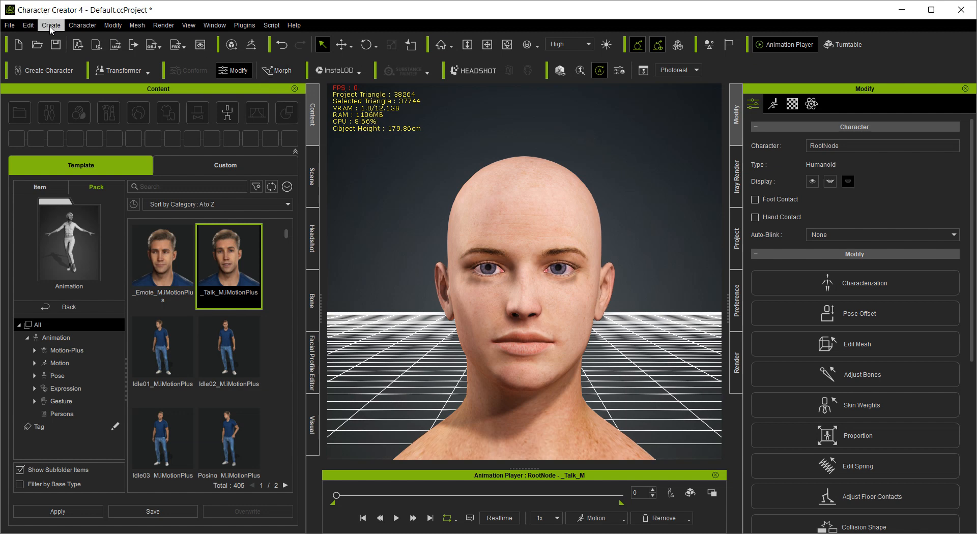
Open Edit Facial for the character, dismiss the expression data warning and move the editor beside the face
left_click(772, 106)
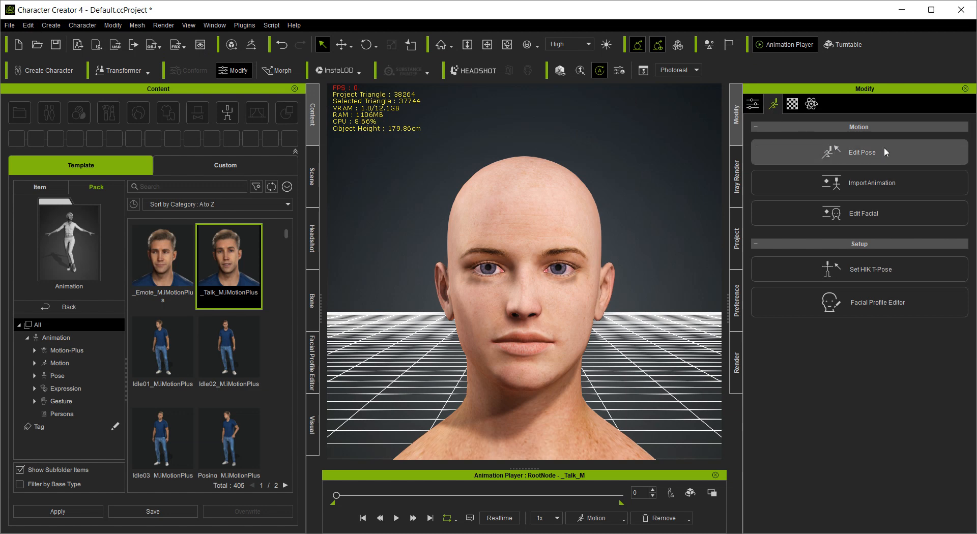
left_click(892, 213)
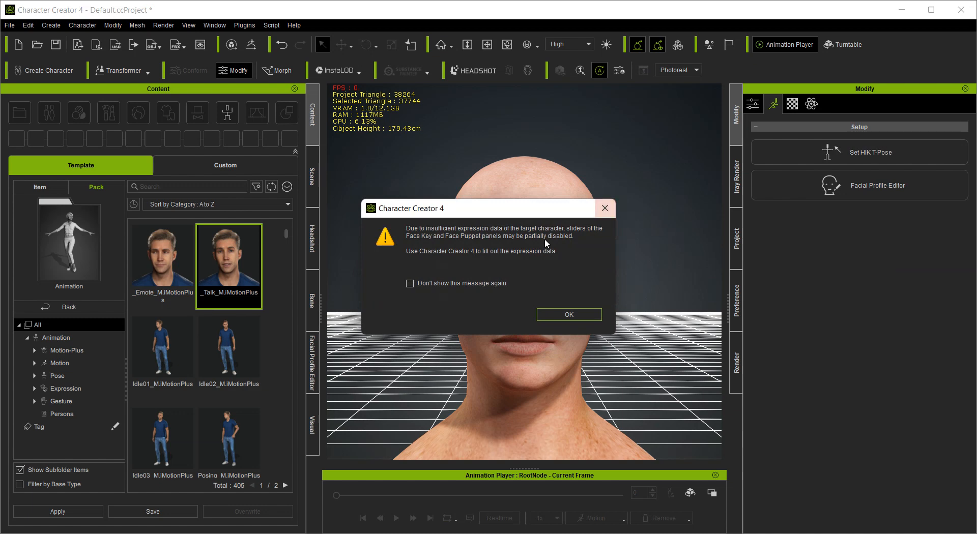
left_click(555, 315)
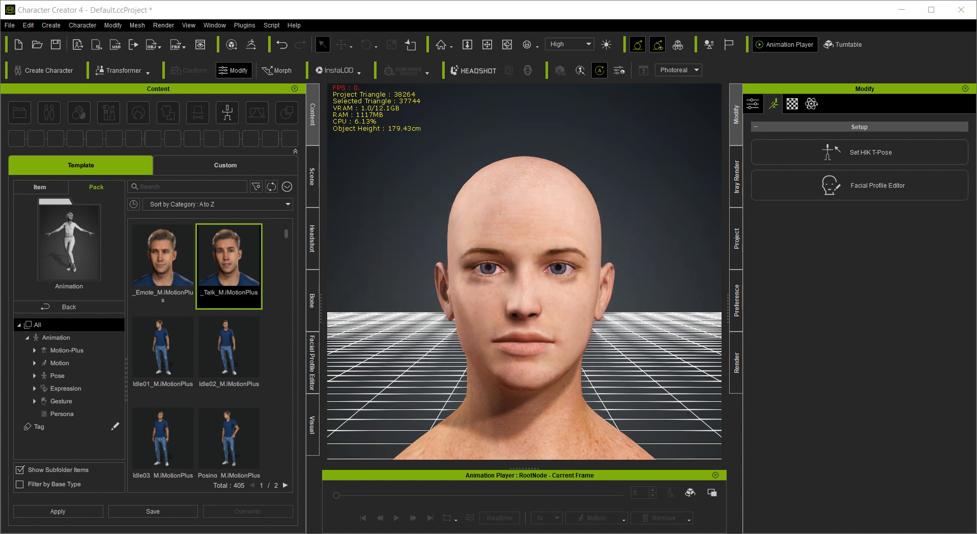
mouse_move(666, 108)
left_mouse_down()
mouse_move(633, 109)
mouse_move(697, 102)
mouse_move(684, 109)
left_mouse_up()
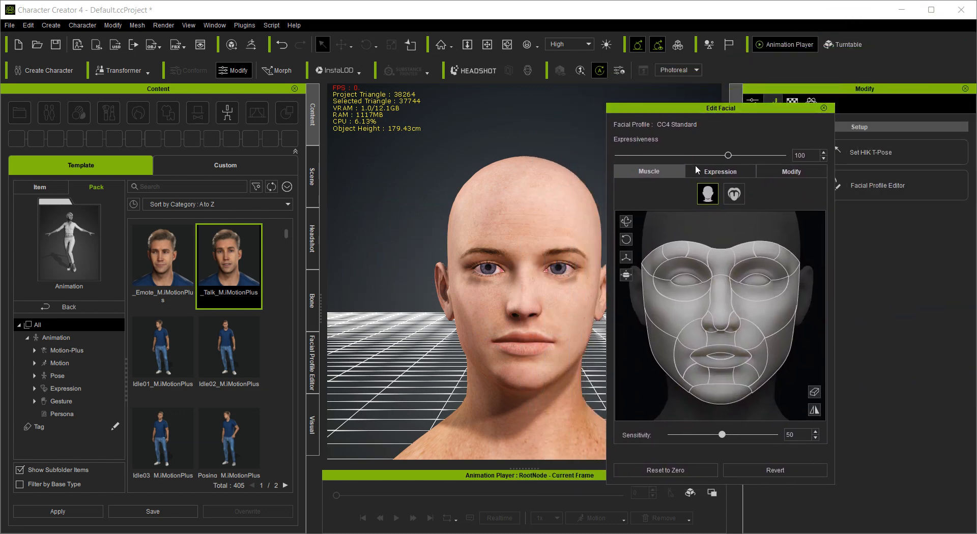
Try the A14_Happy, A7_Happy and A5_Happy expressions, apply another preset from the 01-Happy style and close the facial editor
left_click(714, 173)
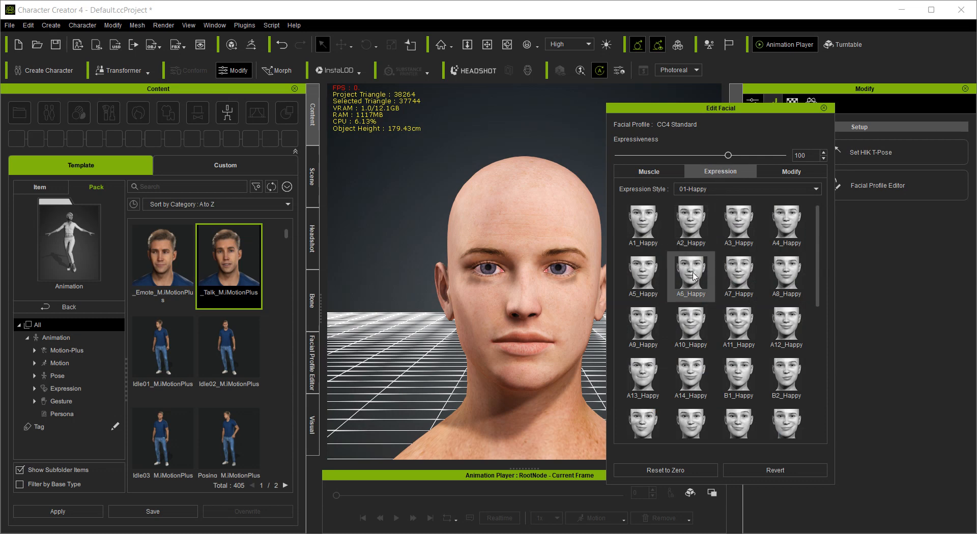
left_click(692, 379)
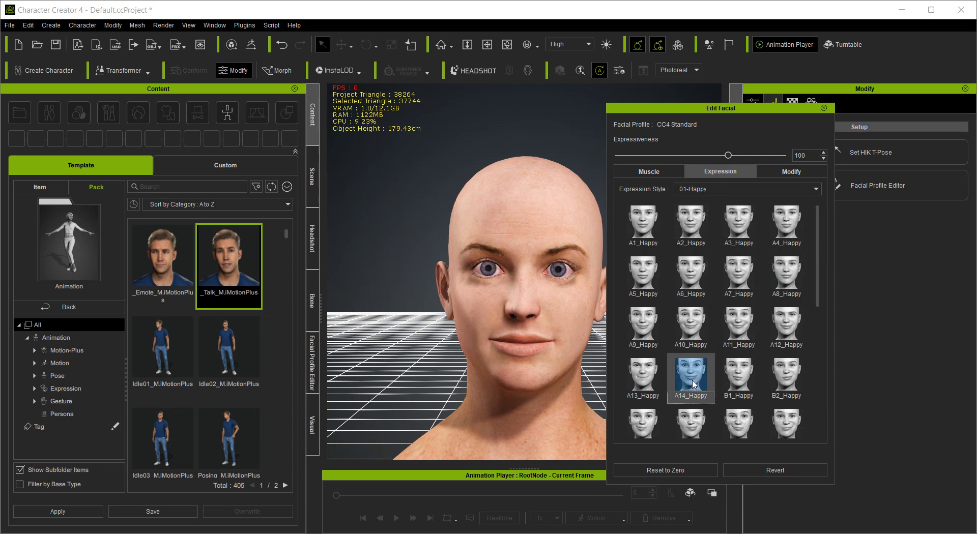
left_click(748, 278)
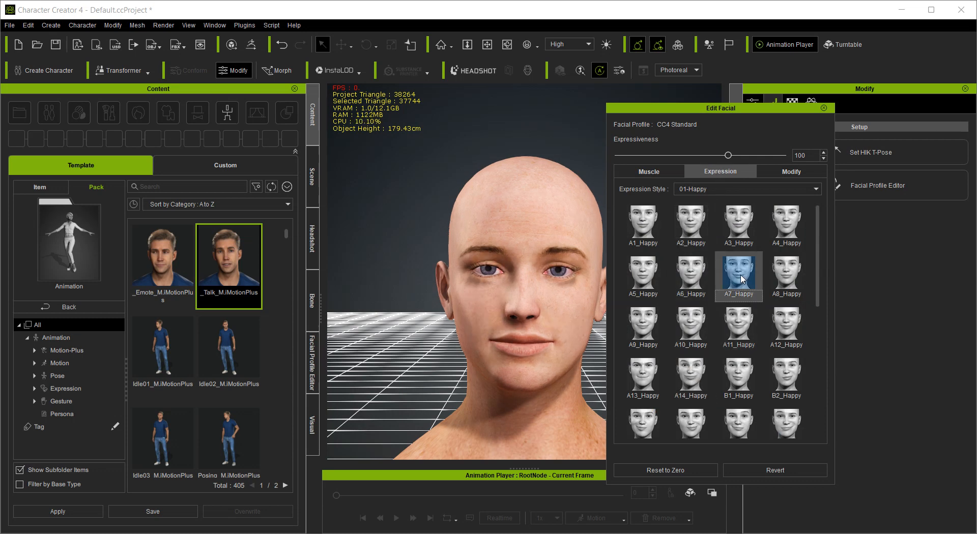
left_click(651, 277)
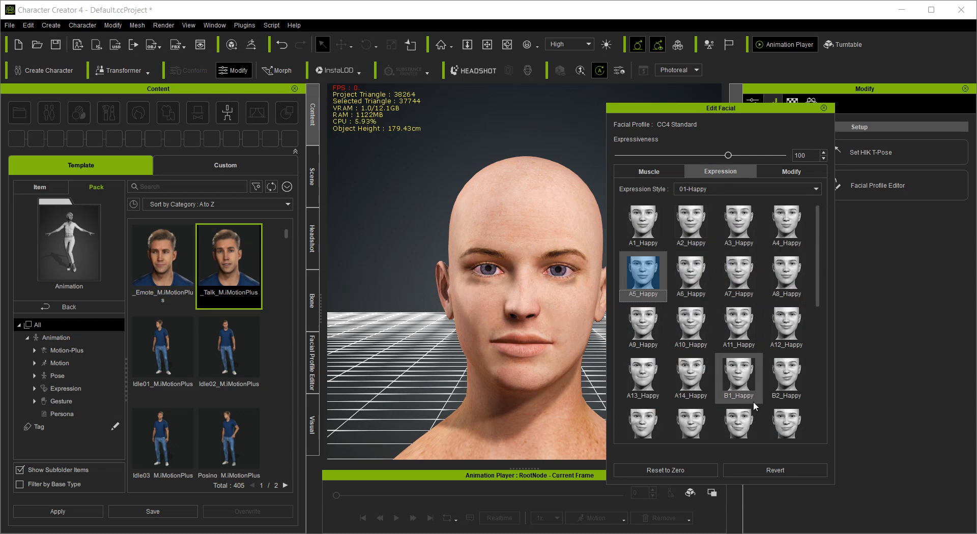
left_click(786, 420)
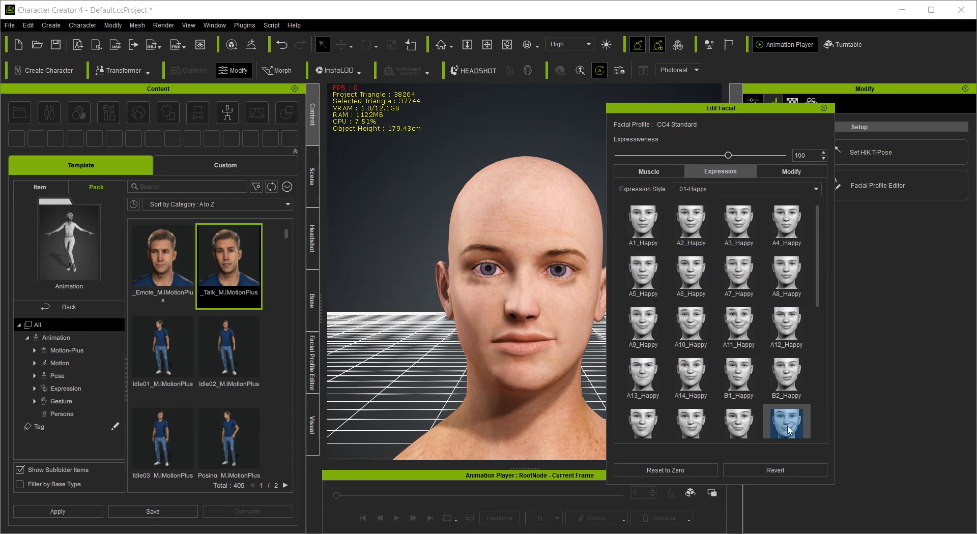
left_click(823, 107)
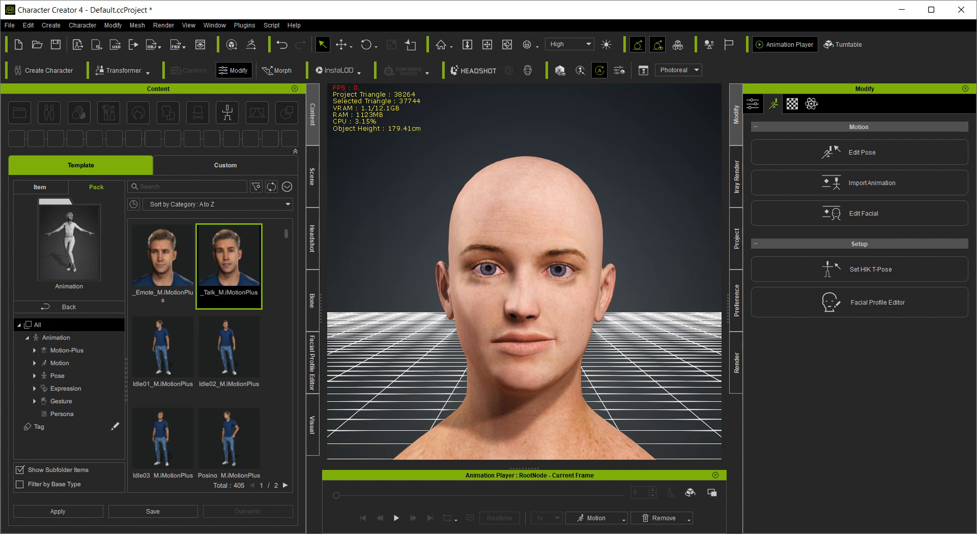
key("ctrl+Print")
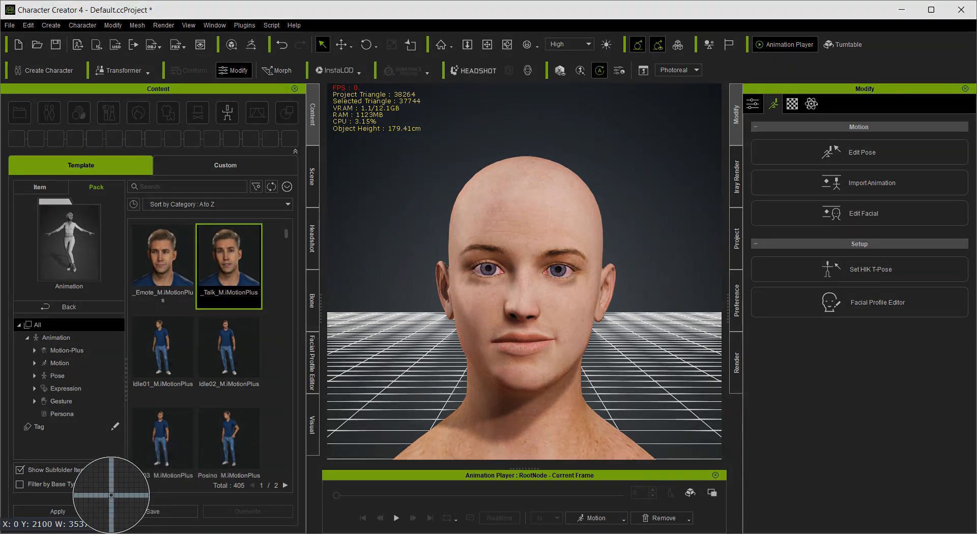
left_click_drag(111, 494, 100, 492)
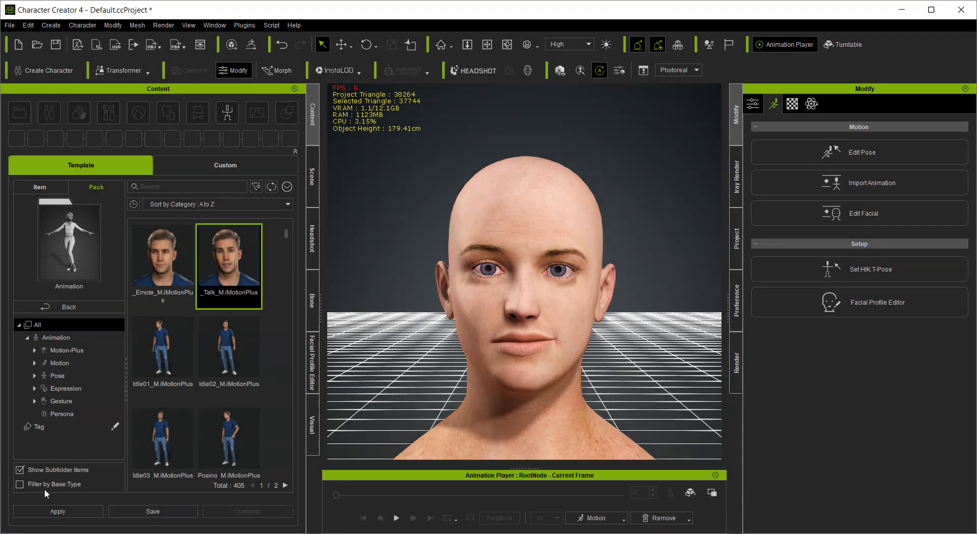